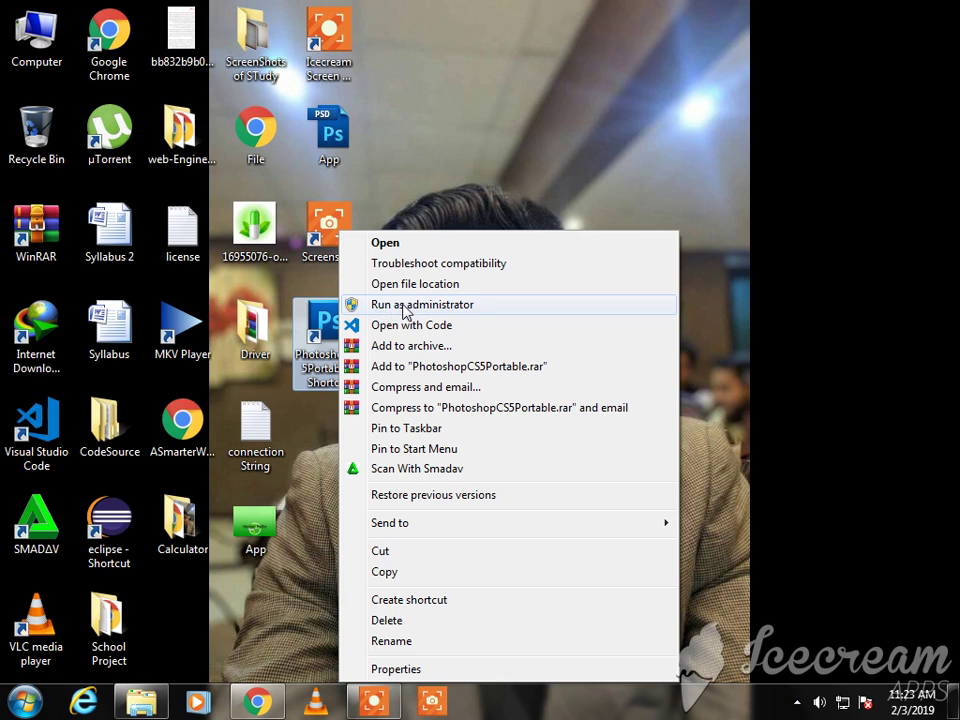
Refresh the desktop and launch Photoshop CS5 Portable from its desktop shortcut
click(392, 306)
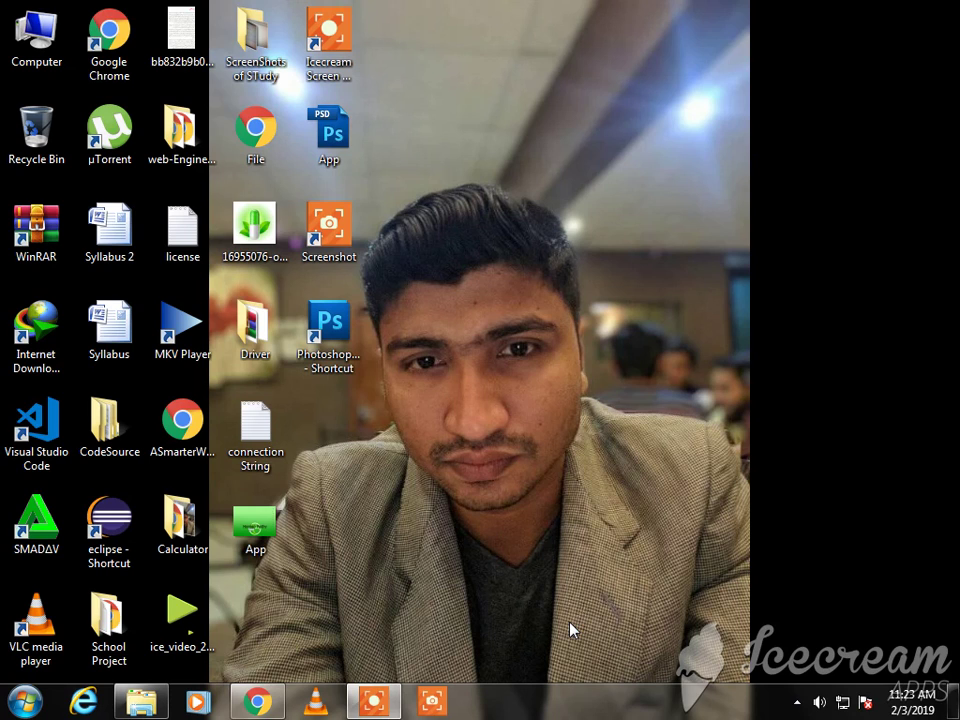
right_click(529, 404)
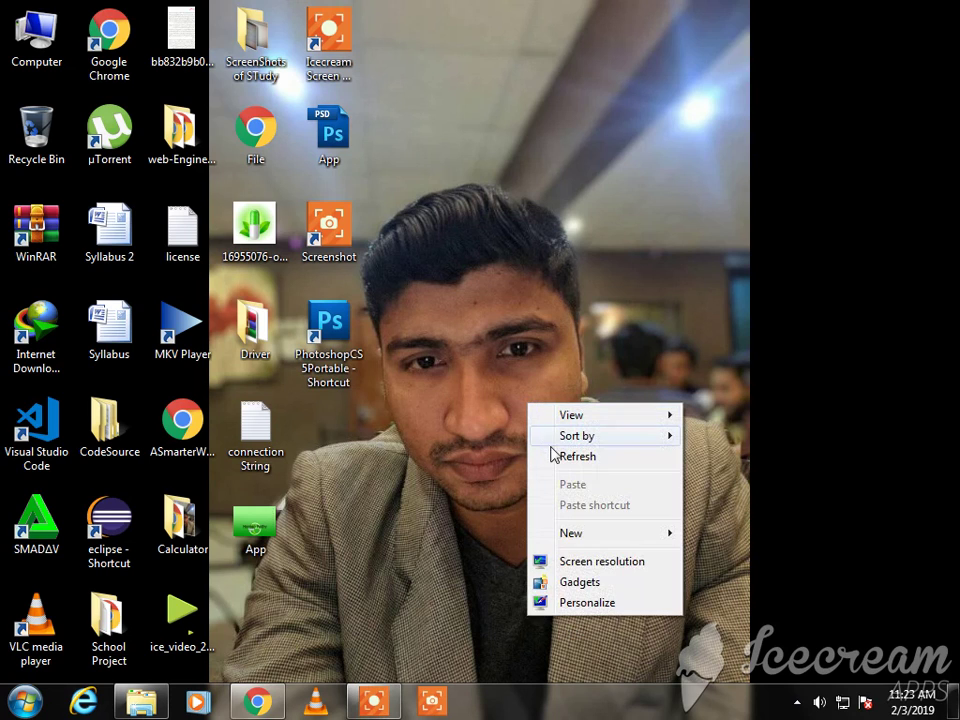
click(551, 455)
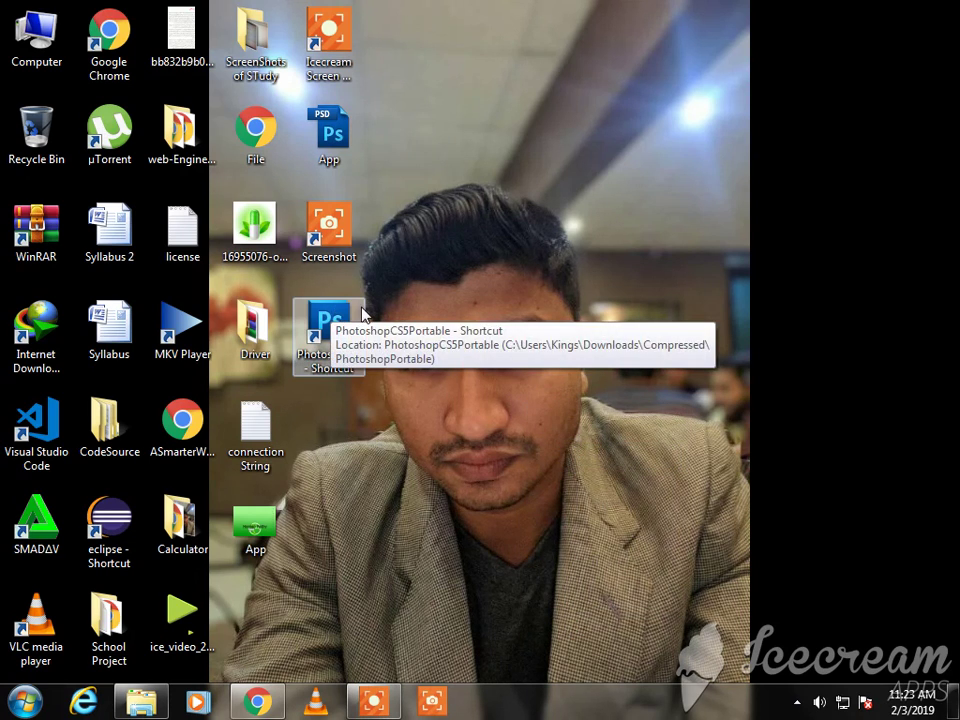
double_click(335, 322)
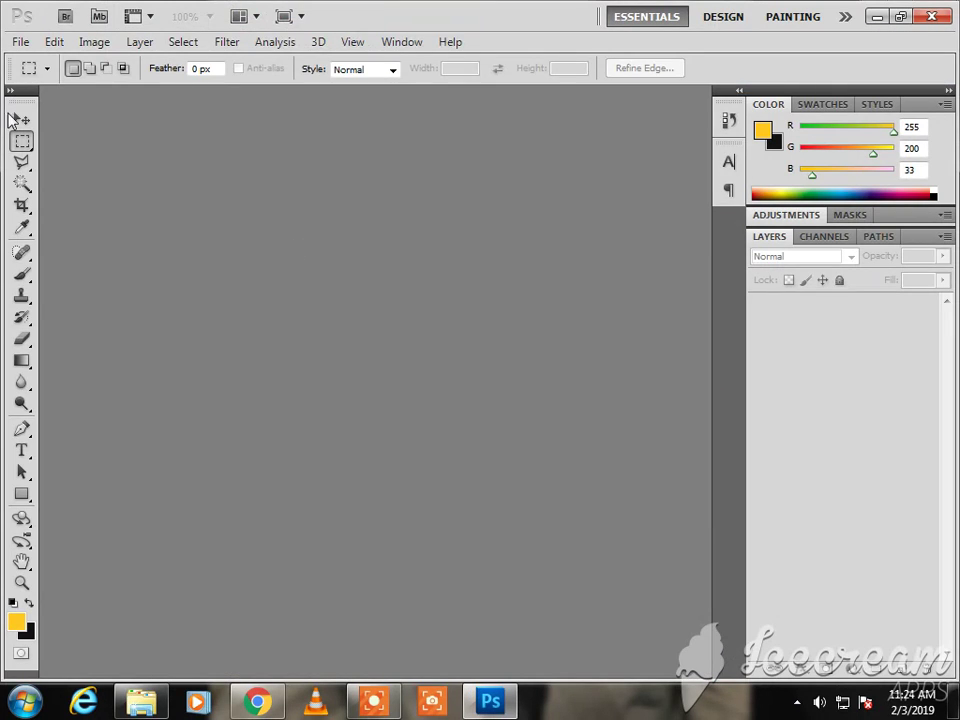
Switch to the Move tool once Photoshop has loaded
key(v)
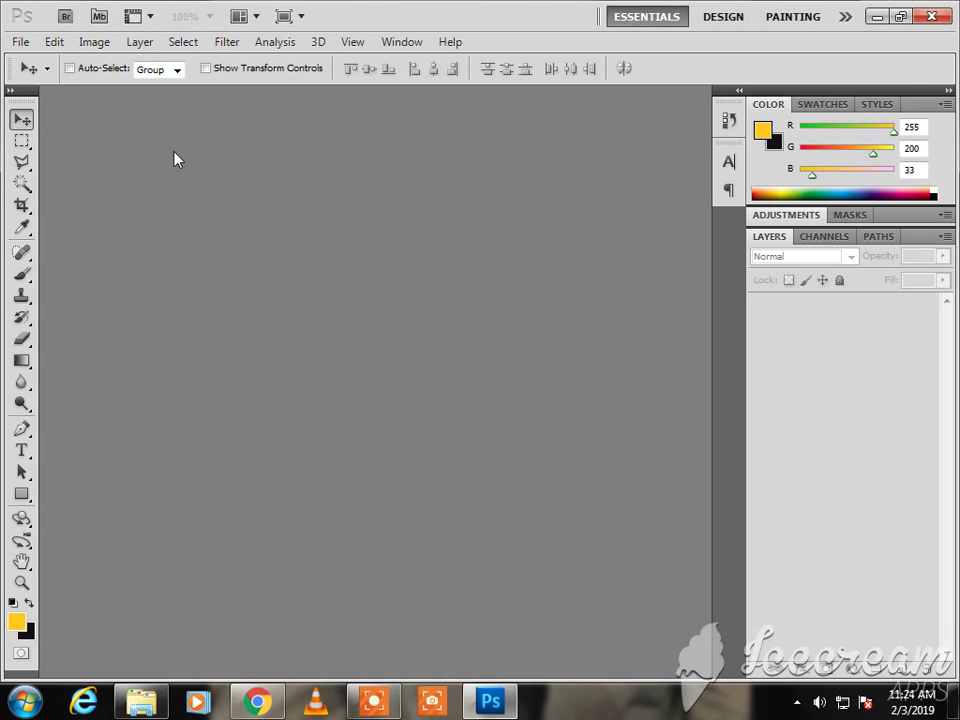
Start a Notepad note with the greeting 'Hi Dear Friends::::'
key(super+r)
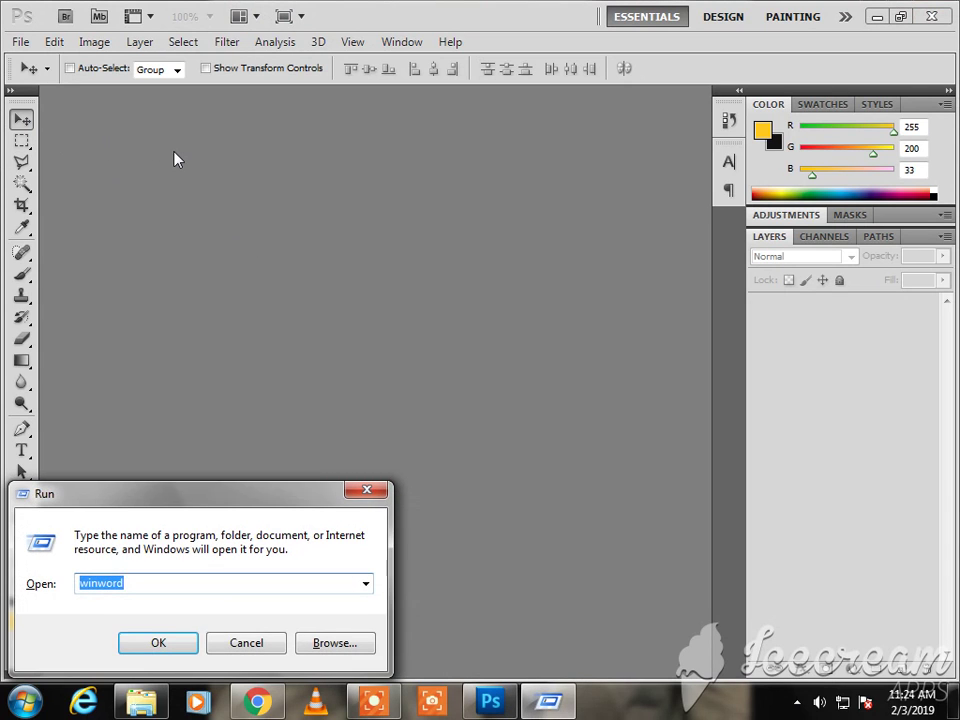
text(notepad)
key(Return)
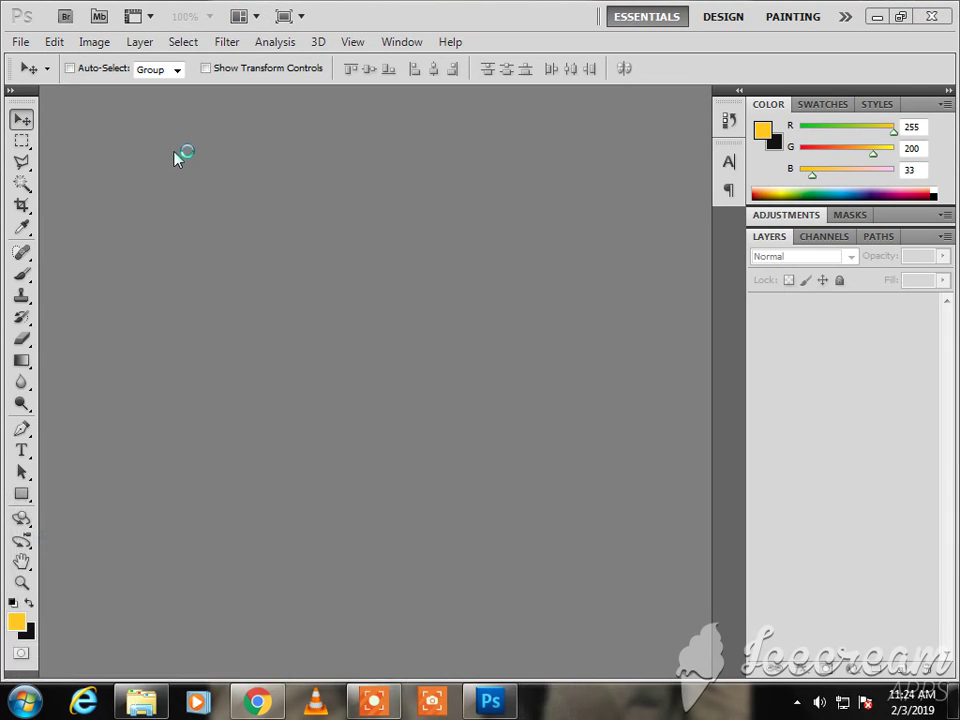
text(Hi )
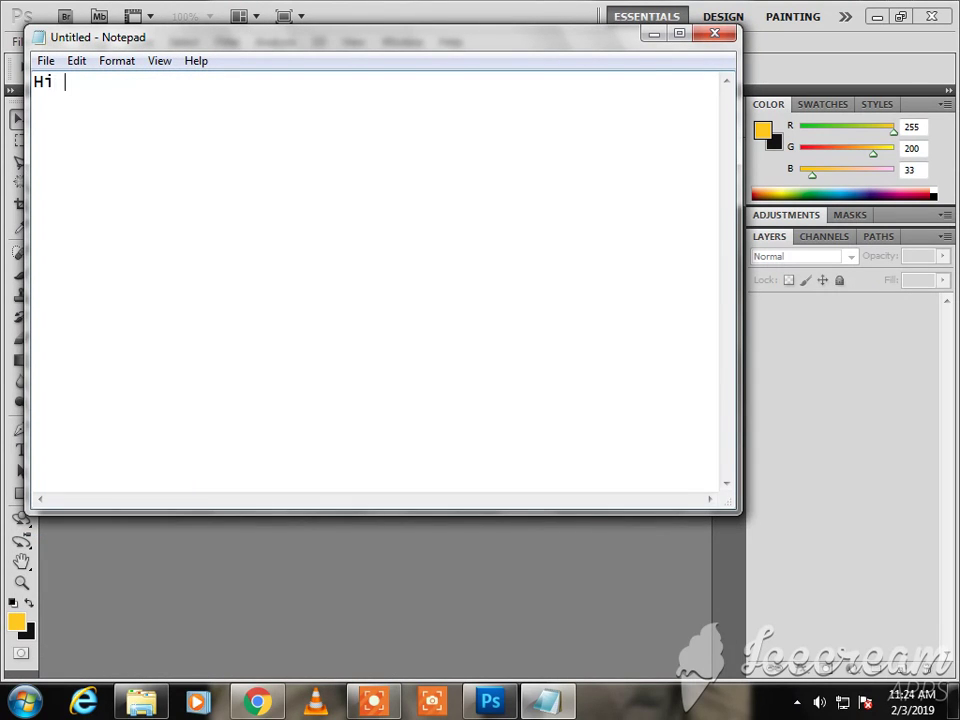
text(Dear )
text(Friends)
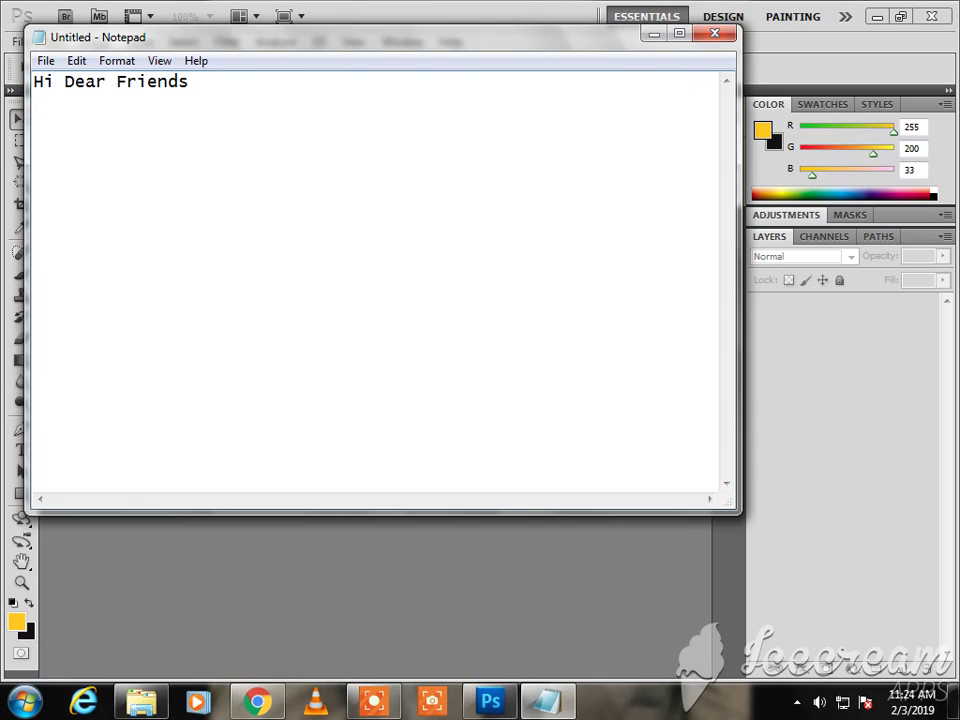
text(::::)
key(Return)
key(Return)
Add a self-introduction and 'today we learn about , how to apply extrude effect on ps.'
text(i am )
text(Hamza )
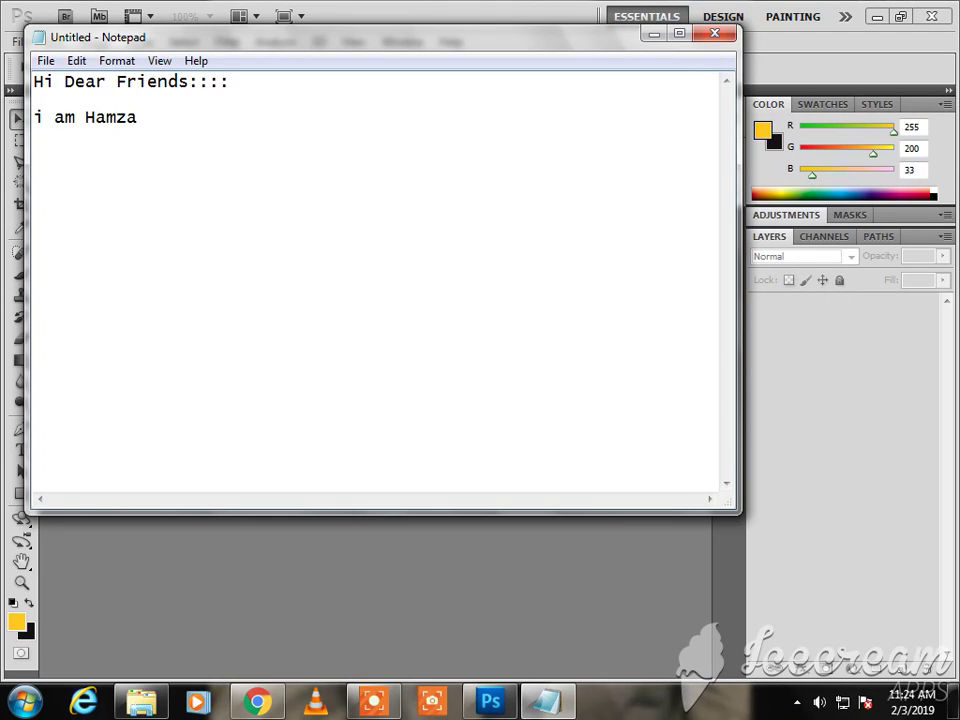
text(Ayaz)
key(Return)
text(toda)
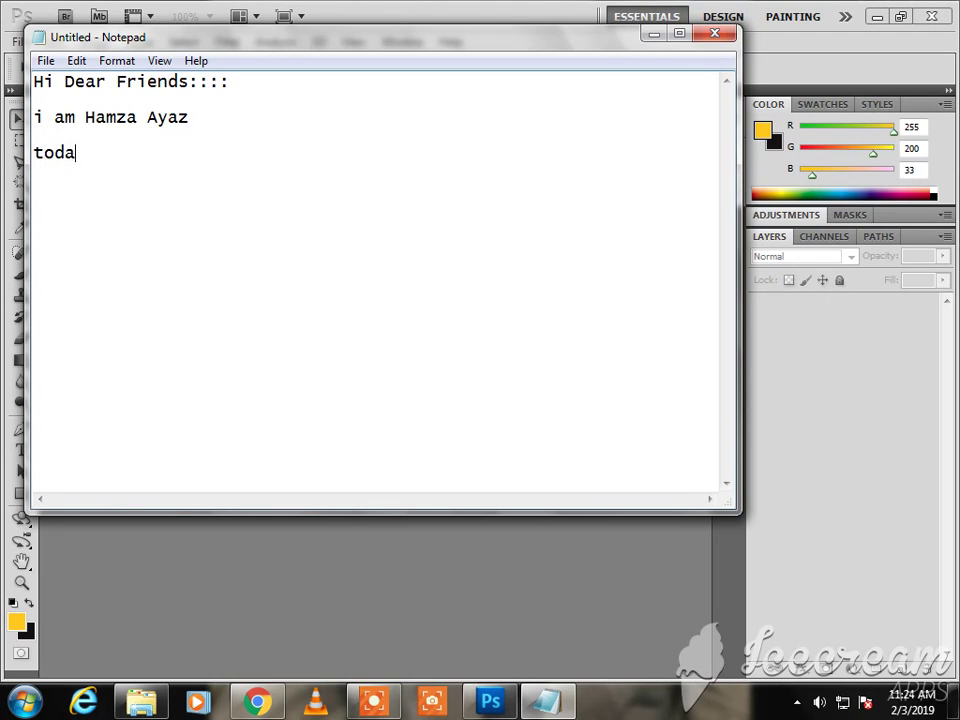
text(y we )
text(learn ab)
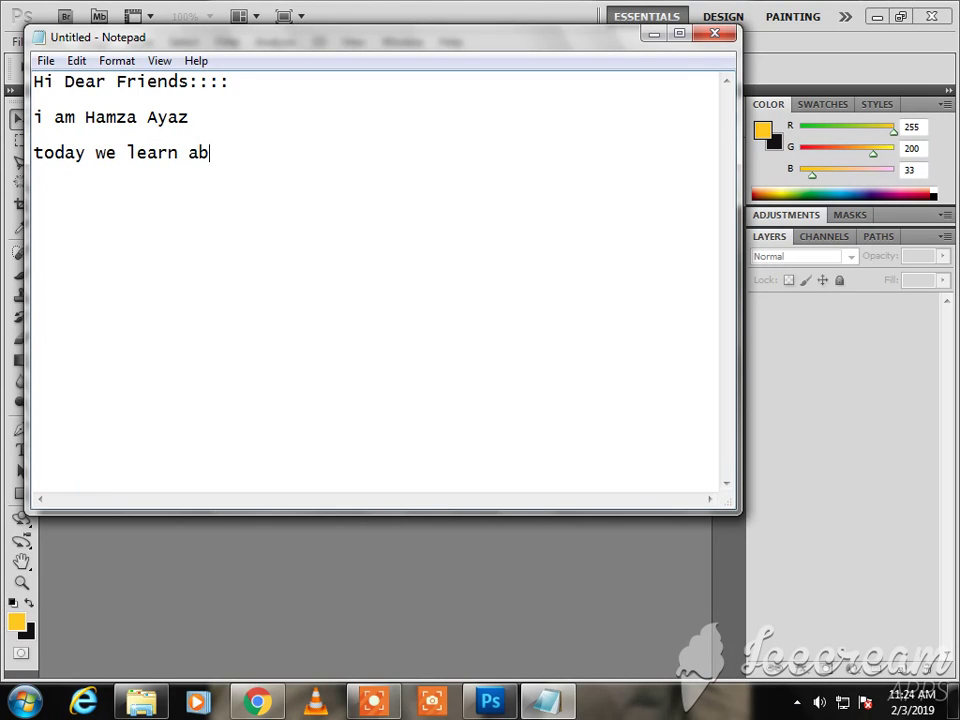
text(out , )
text(how to )
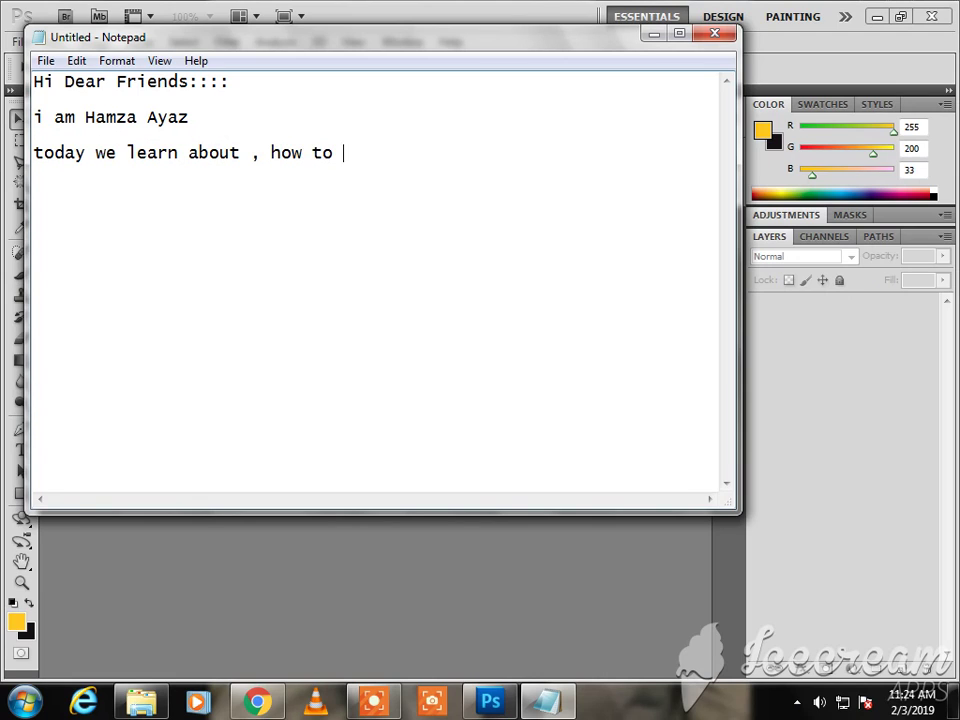
text(appl)
text(y extru)
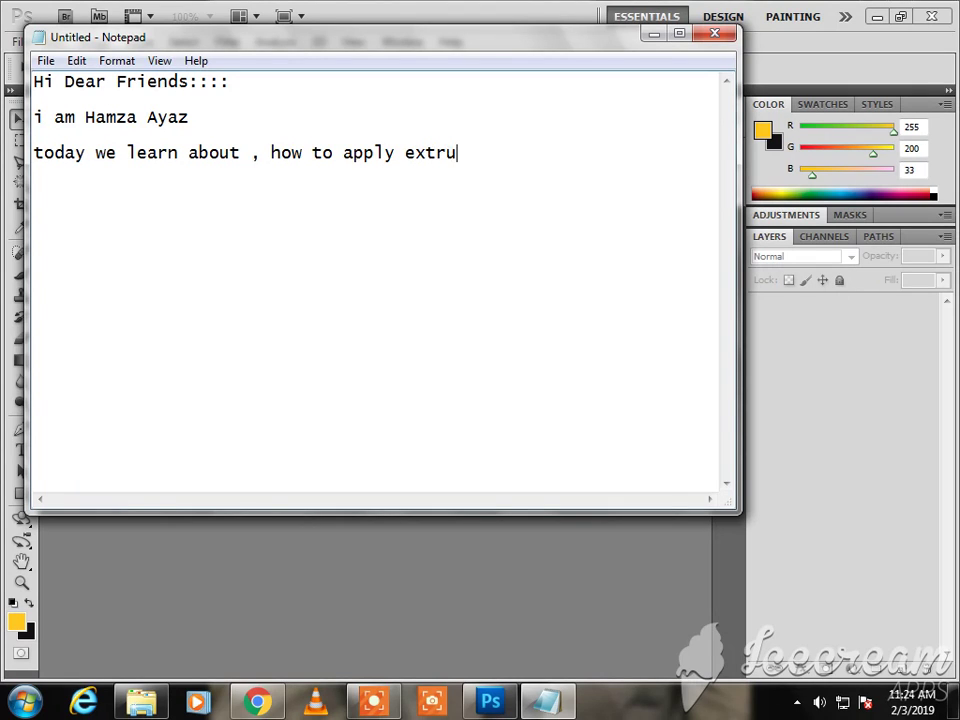
text(de )
text(efect)
key(BackSpace)
key(BackSpace)
key(BackSpace)
key(BackSpace)
text(fe)
text(ct on )
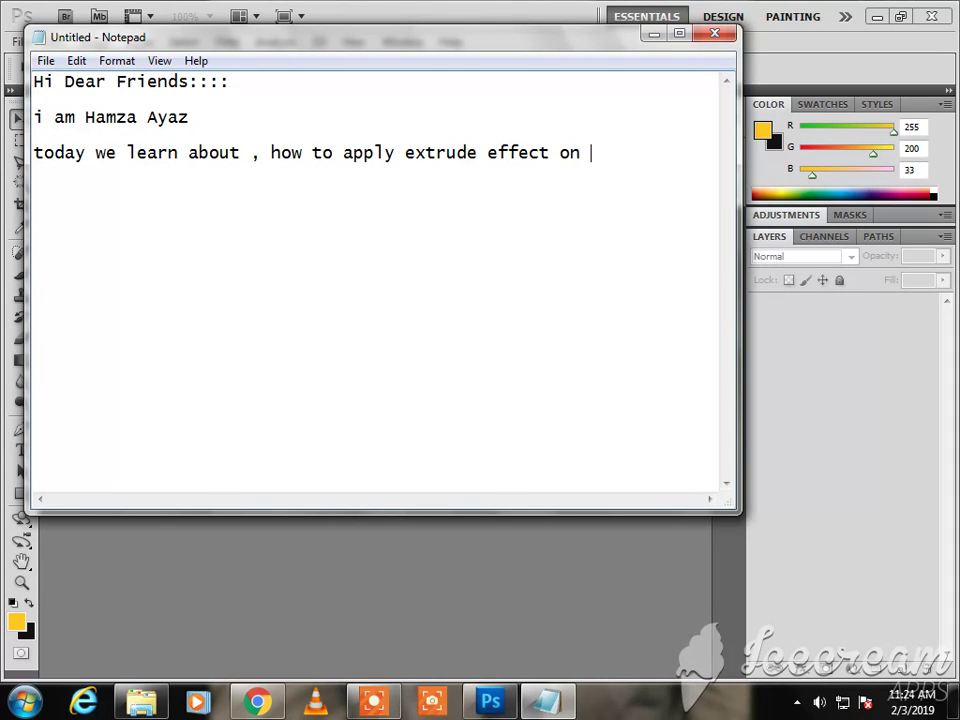
text(ps)
text(..)
Close Notepad without saving and create a new A4 Photoshop document
click(716, 33)
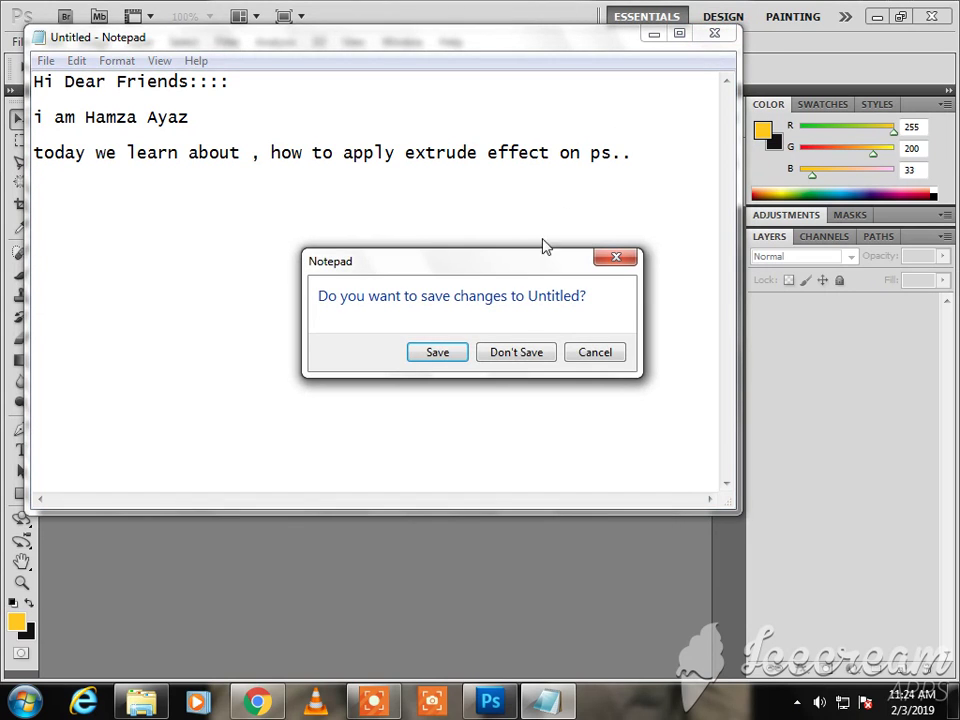
click(514, 352)
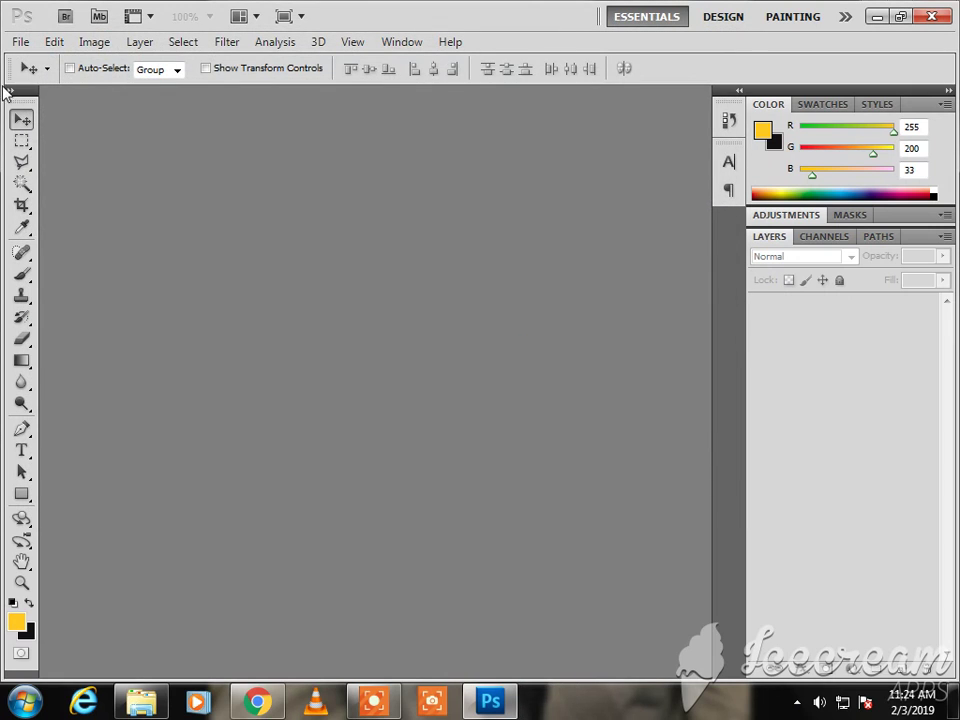
key(ctrl+n)
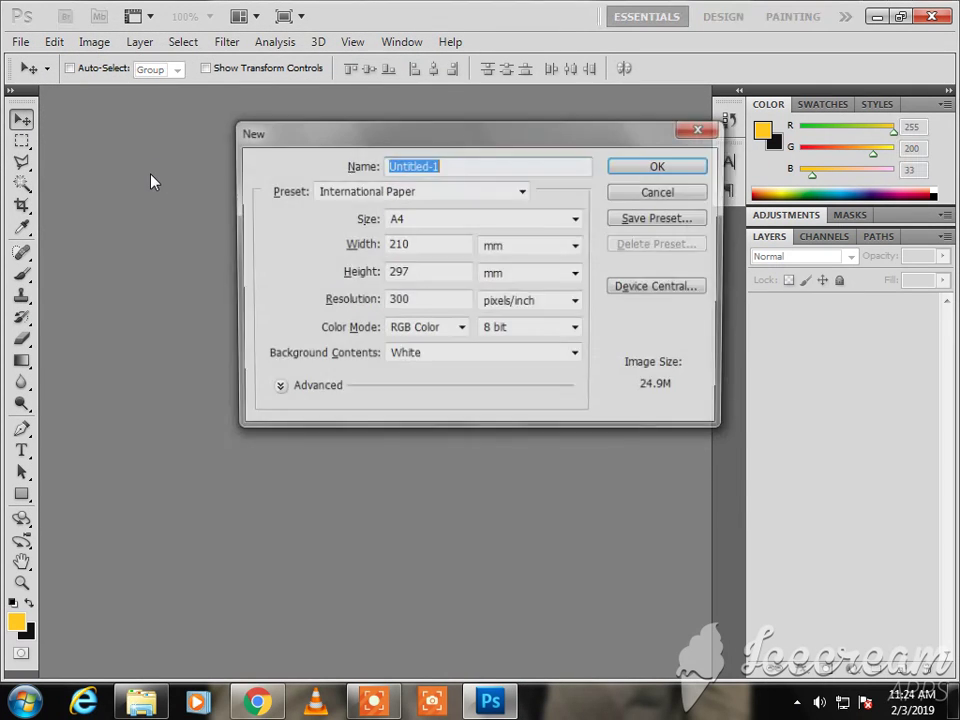
click(680, 165)
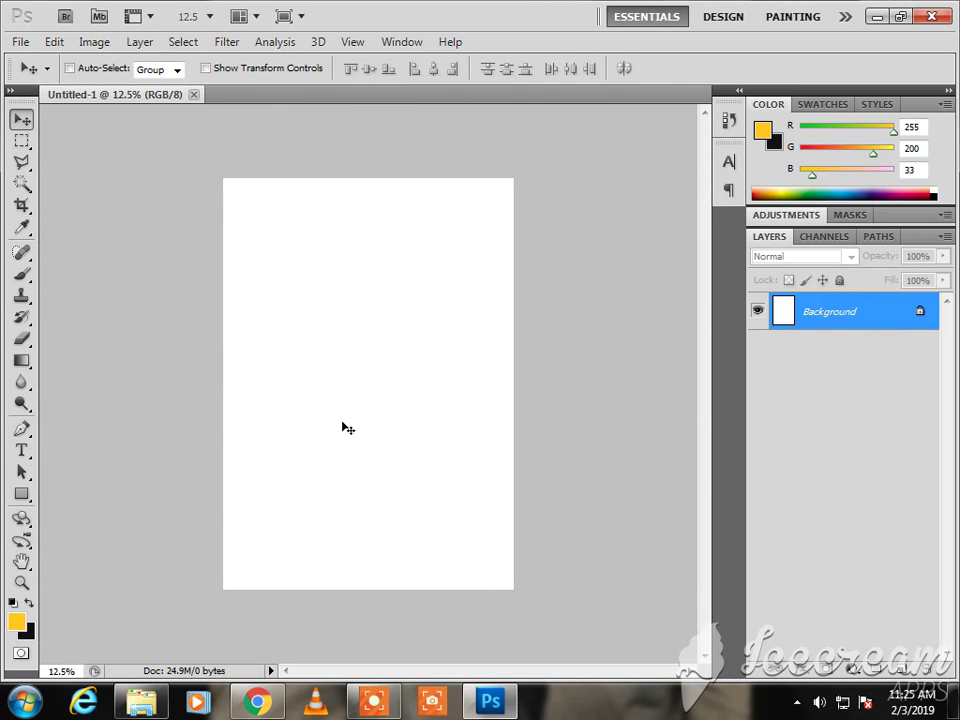
Set the foreground colour to bright blue and the background to purple ca32f6
click(18, 628)
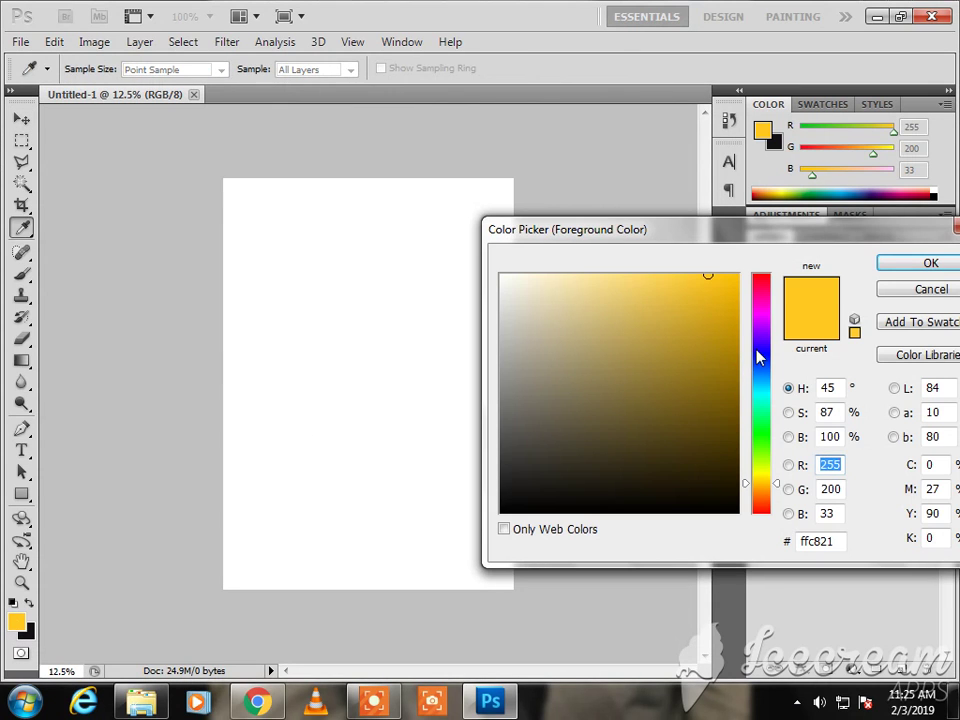
drag(761, 483, 761, 349)
drag(700, 299, 739, 287)
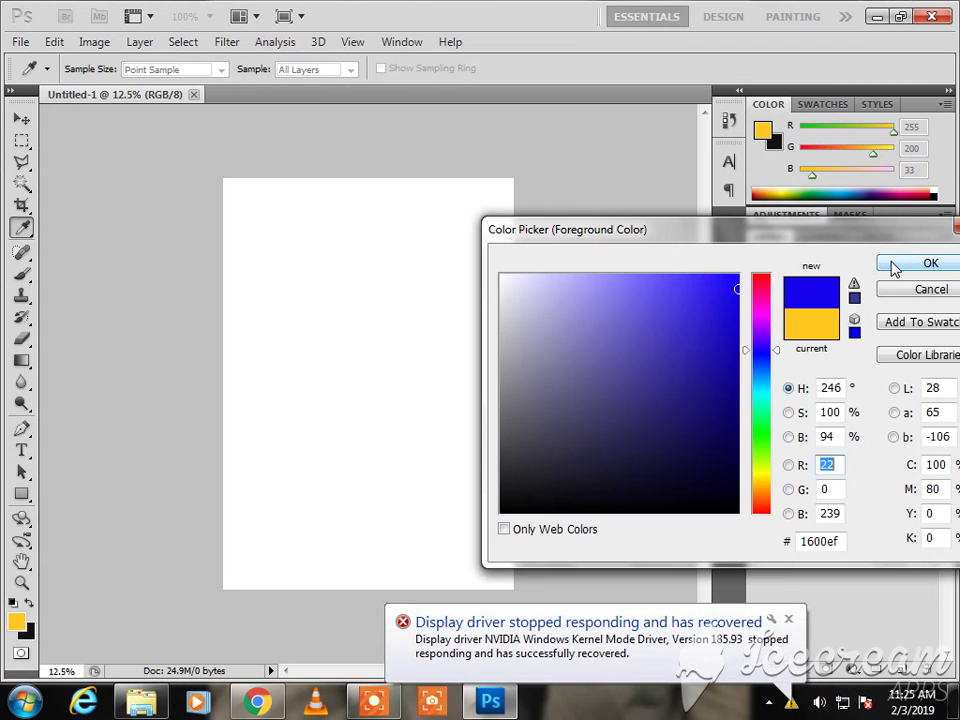
click(895, 265)
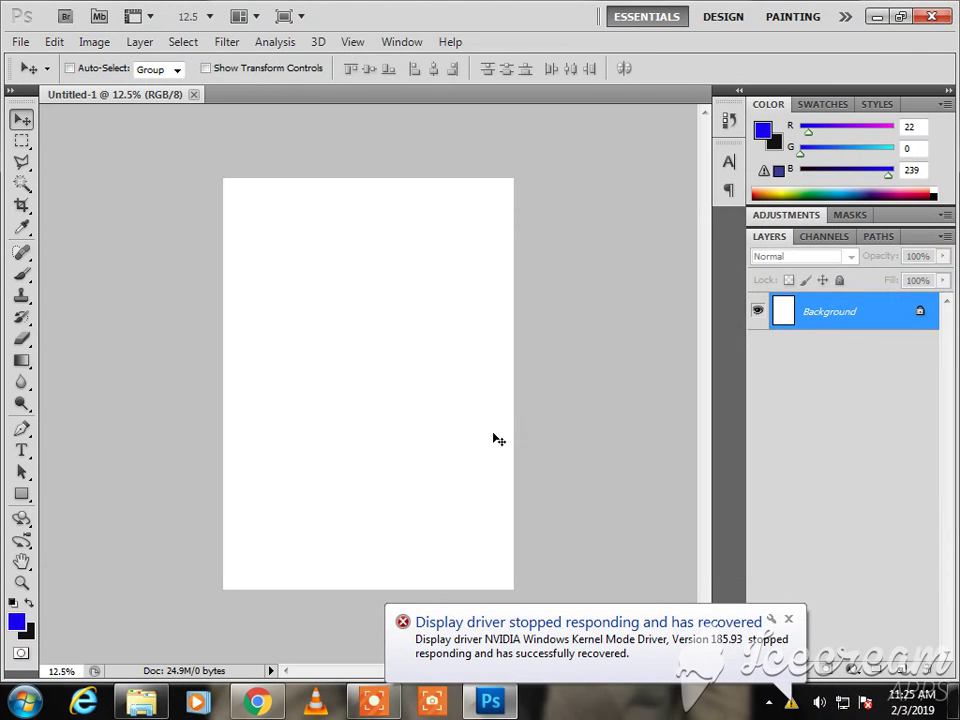
click(26, 633)
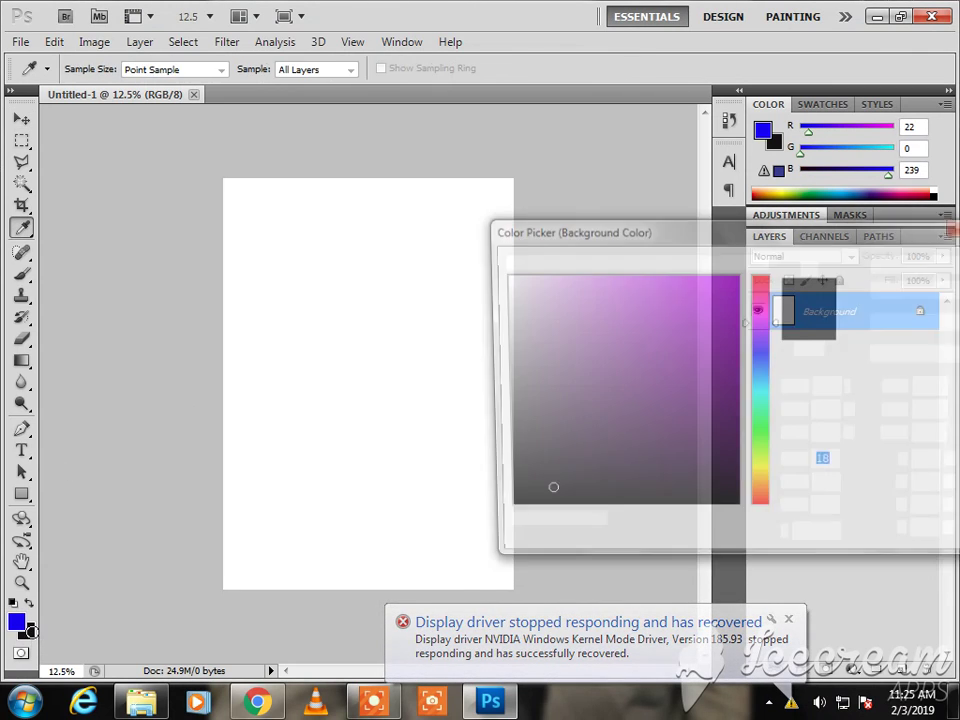
drag(576, 449, 690, 283)
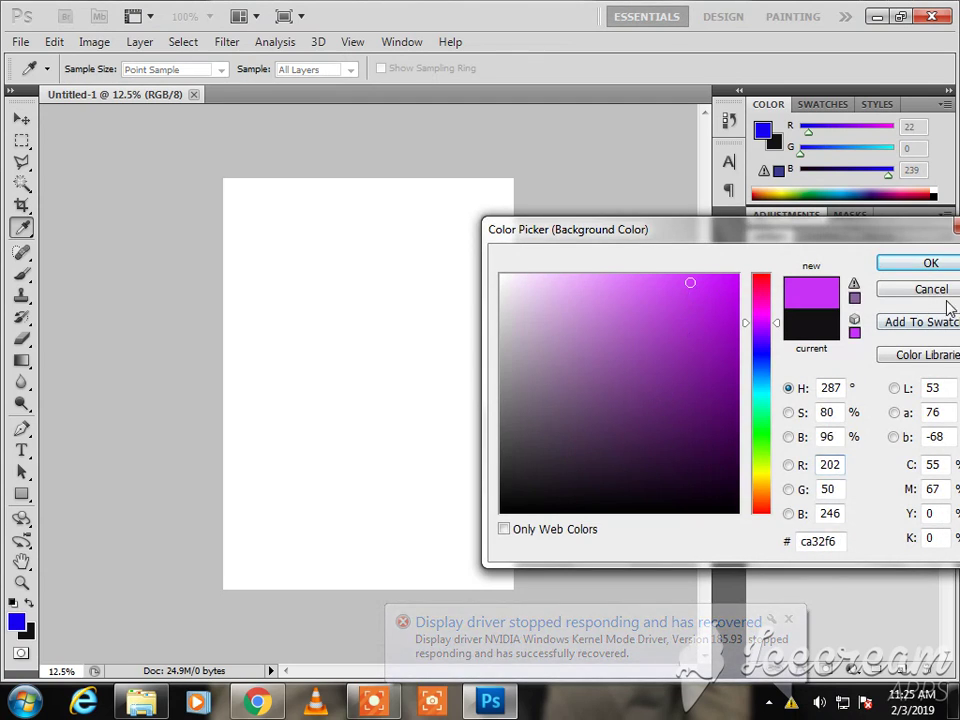
click(911, 266)
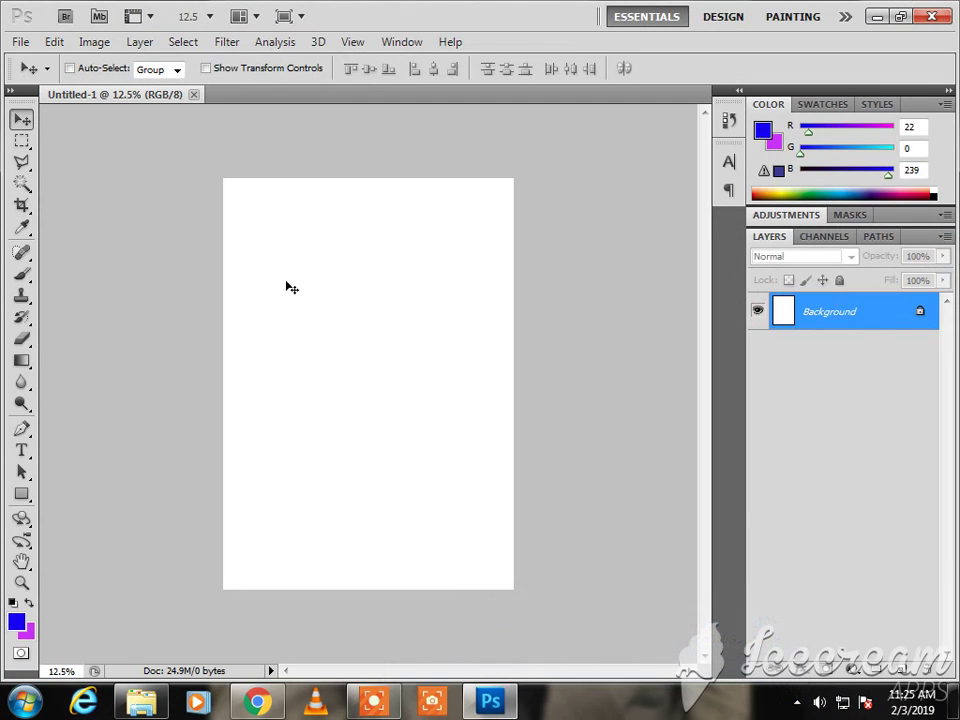
Drag a blue-to-purple gradient from the top to the bottom of the canvas
key(g)
drag(294, 187, 370, 511)
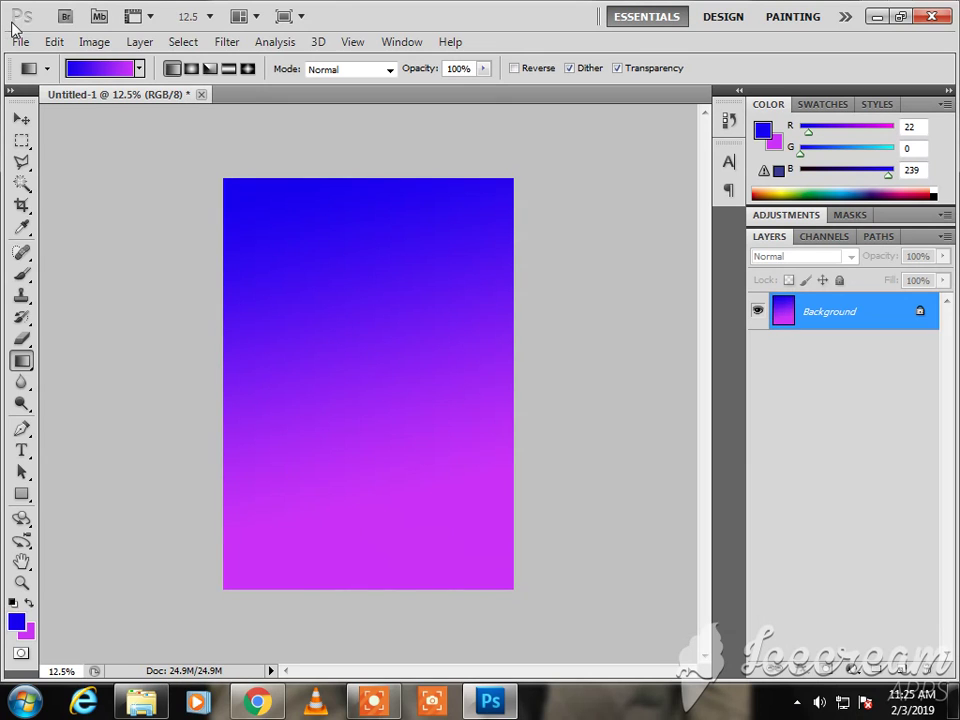
click(224, 44)
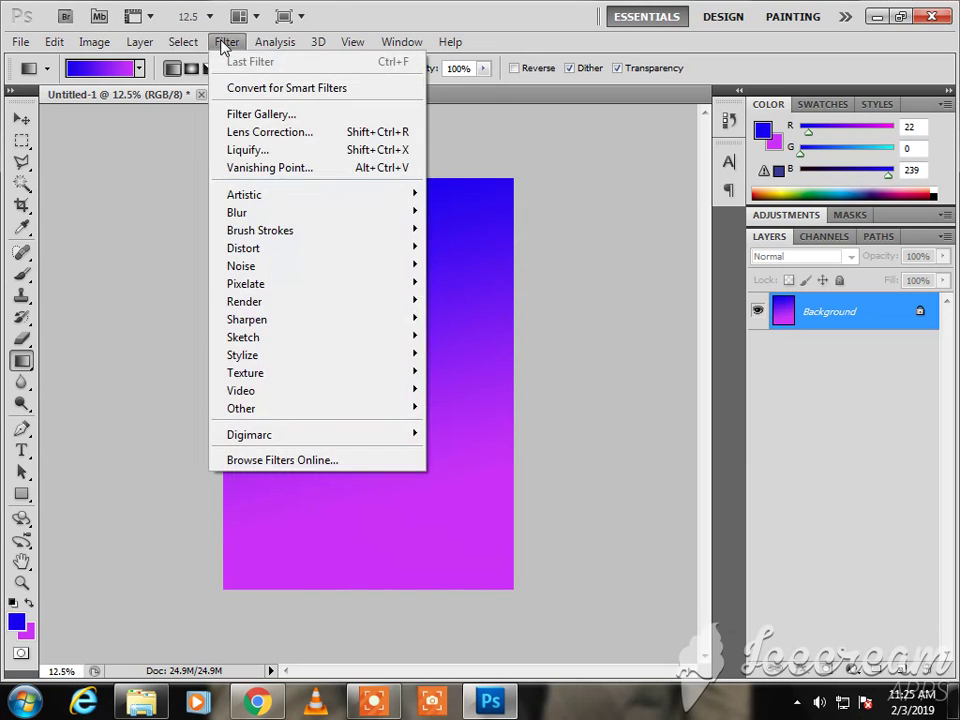
mouse_move(243, 355)
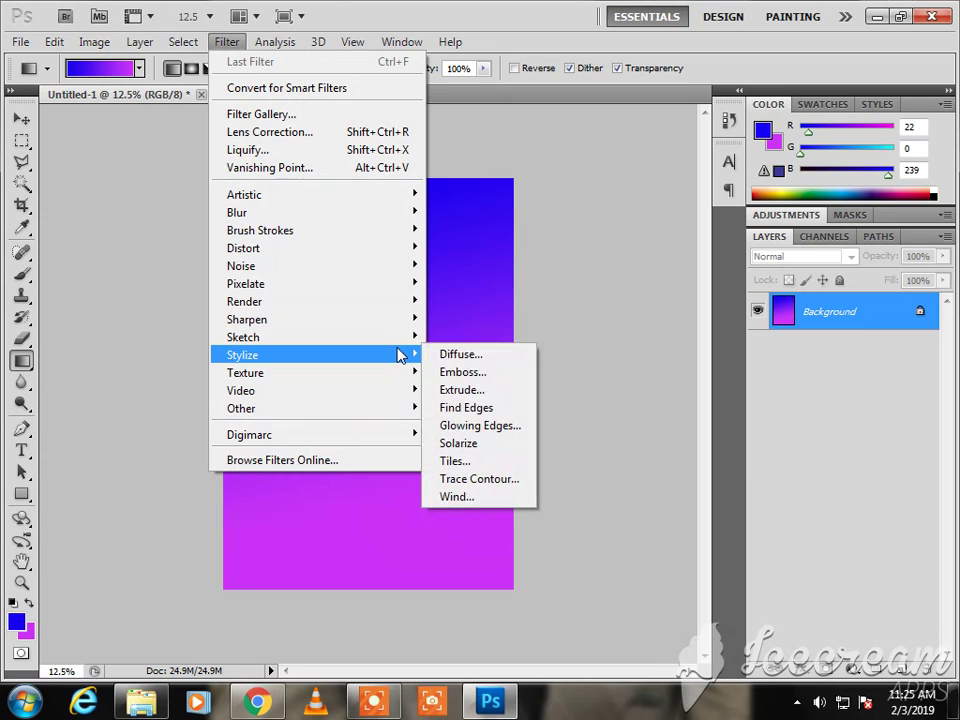
Apply Stylize > Extrude with 50-pixel blocks at depth 30, random
click(460, 388)
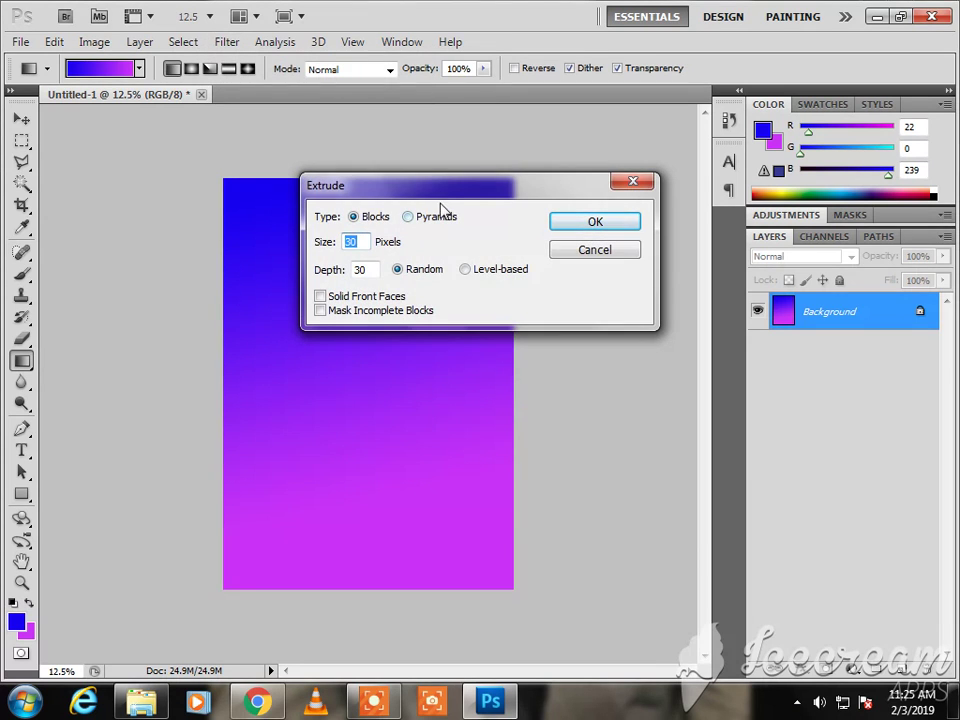
drag(500, 195, 750, 163)
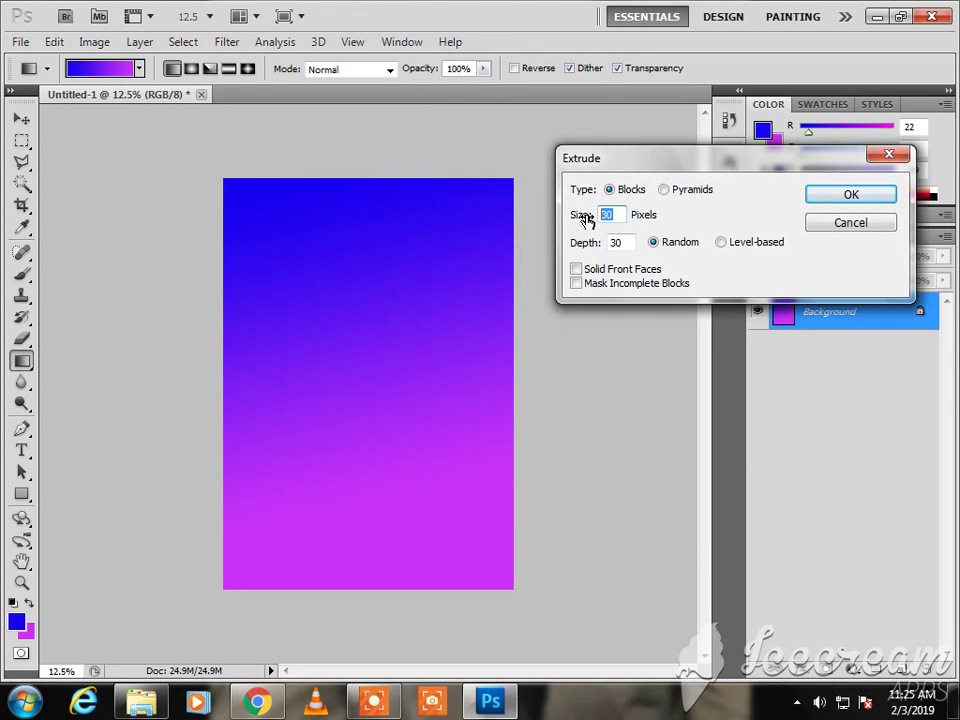
text(5)
text(0)
click(826, 200)
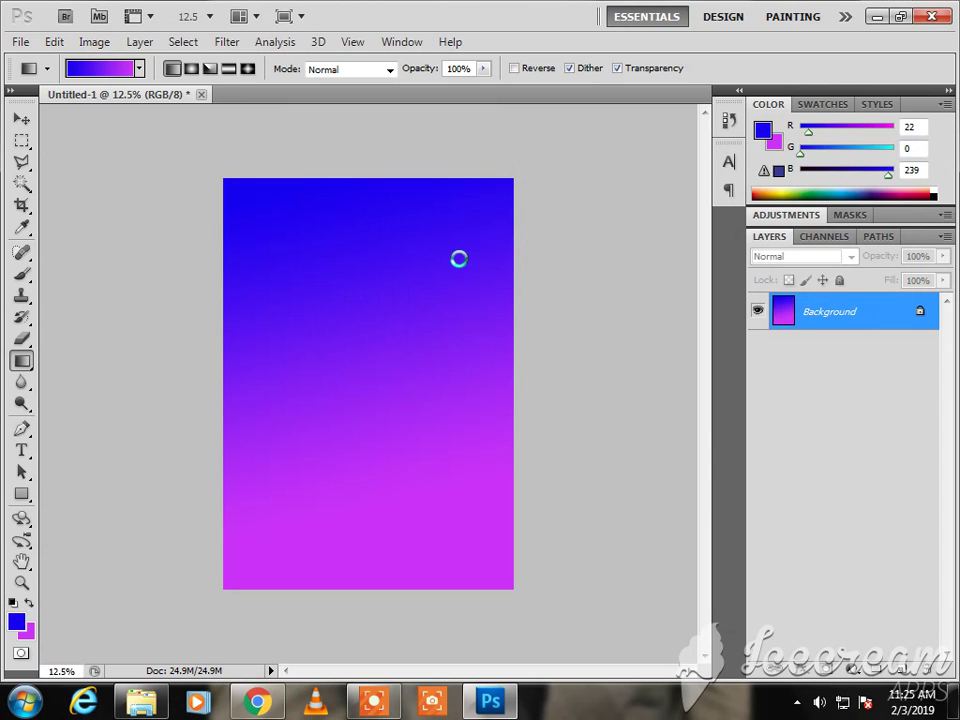
key(alt)
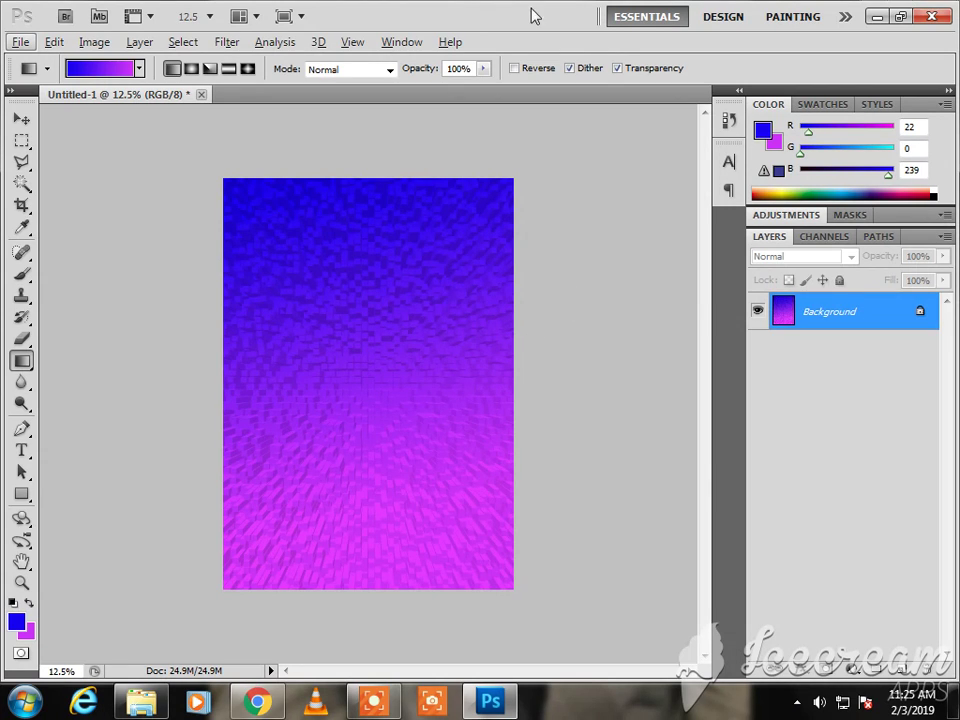
key(Escape)
key(ctrl+plus)
key(ctrl+plus)
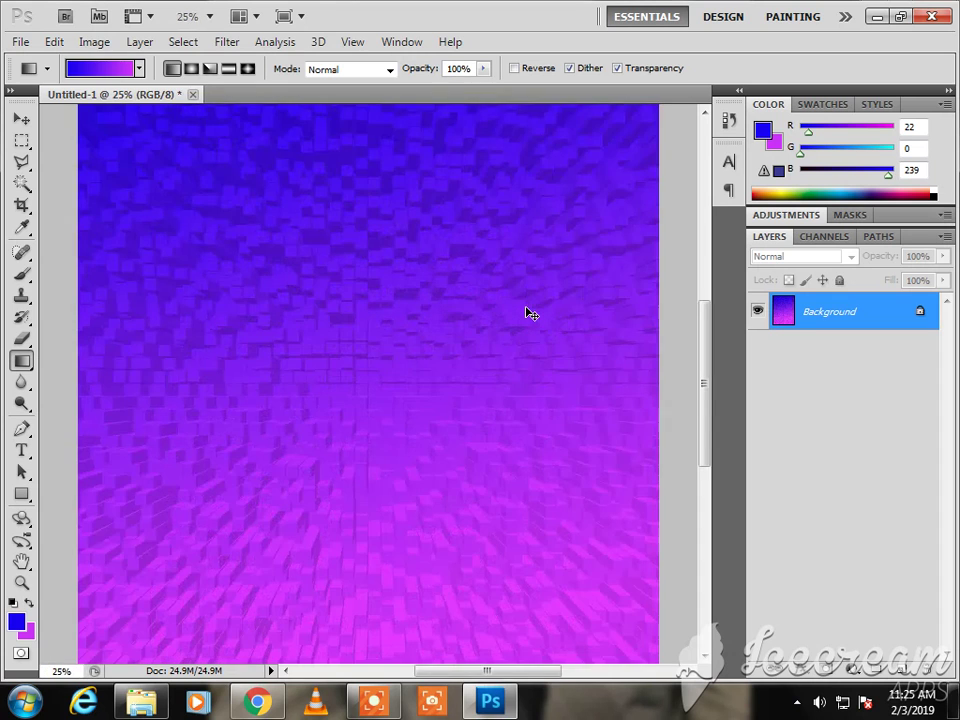
key(ctrl+plus)
key(ctrl+plus)
key(ctrl+plus)
key(ctrl+plus)
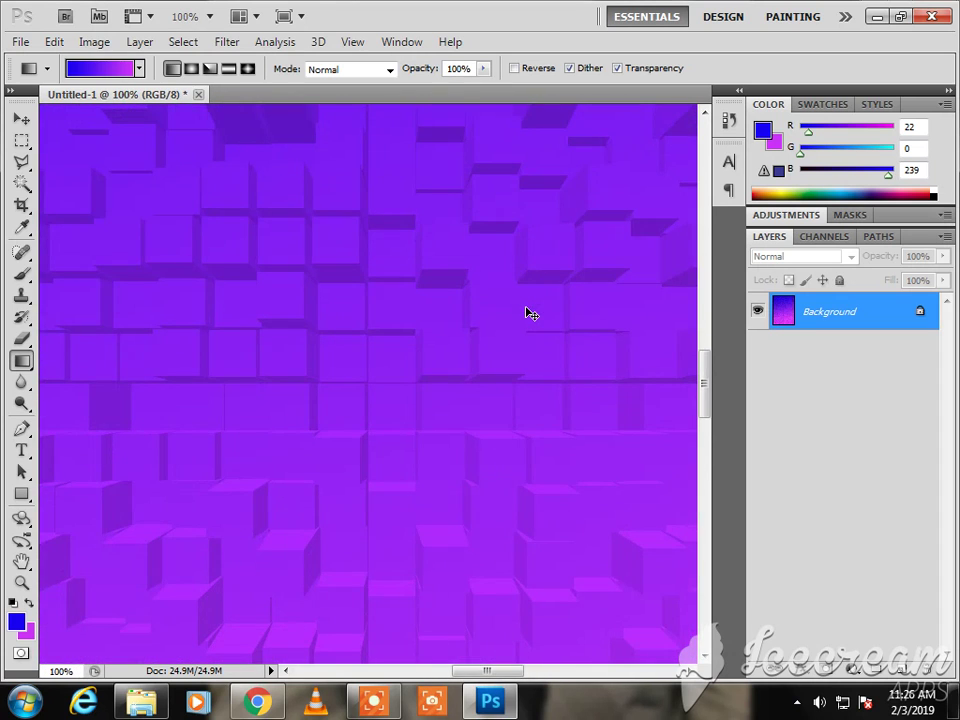
click(21, 118)
drag(435, 272, 450, 278)
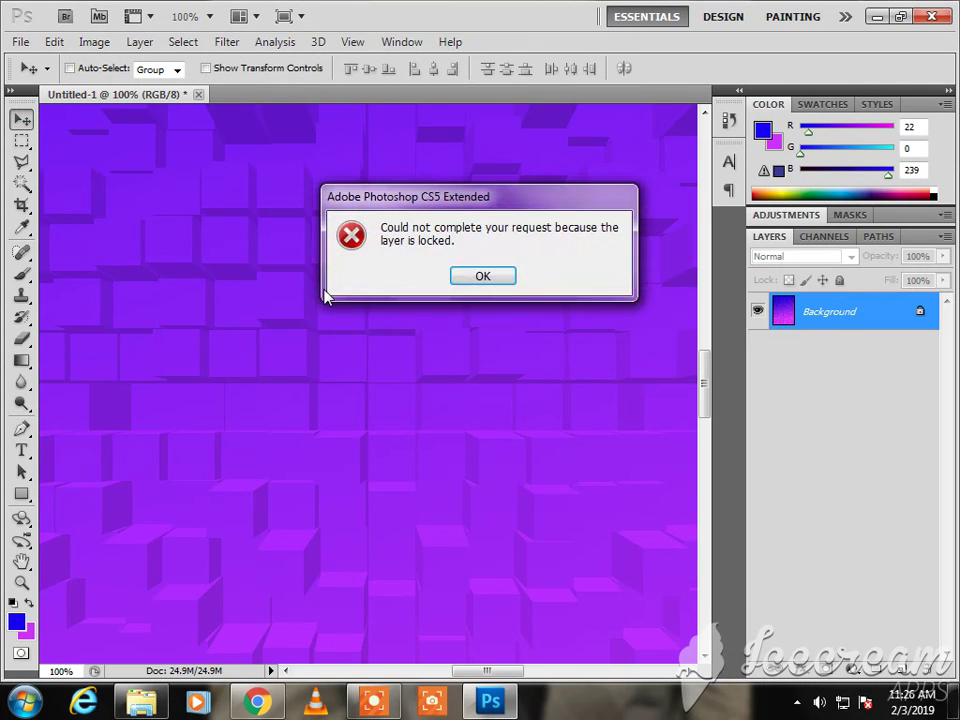
click(480, 277)
mouse_move(510, 671)
mouse_down()
mouse_move(380, 675)
mouse_move(590, 670)
mouse_up()
mouse_move(708, 417)
mouse_down()
mouse_move(709, 600)
mouse_move(699, 229)
mouse_up()
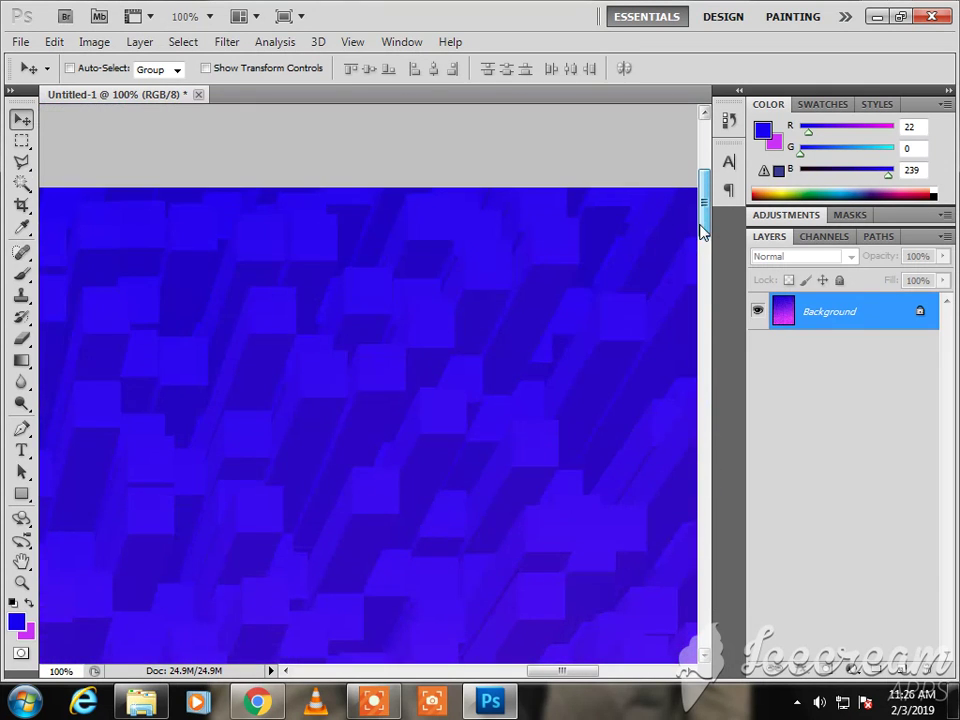
click(376, 704)
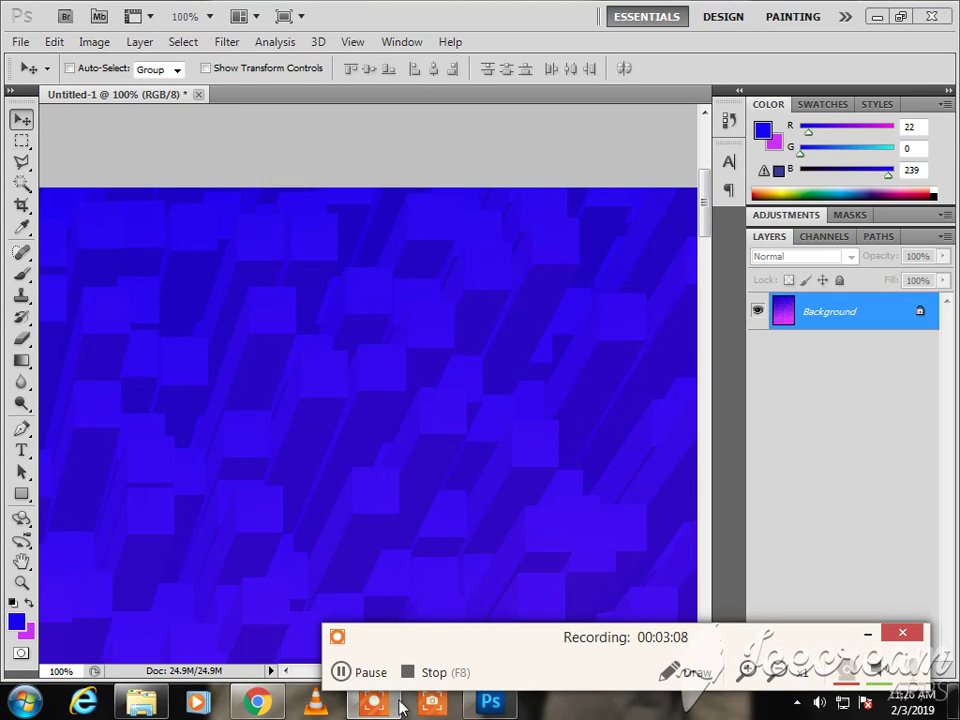
click(868, 634)
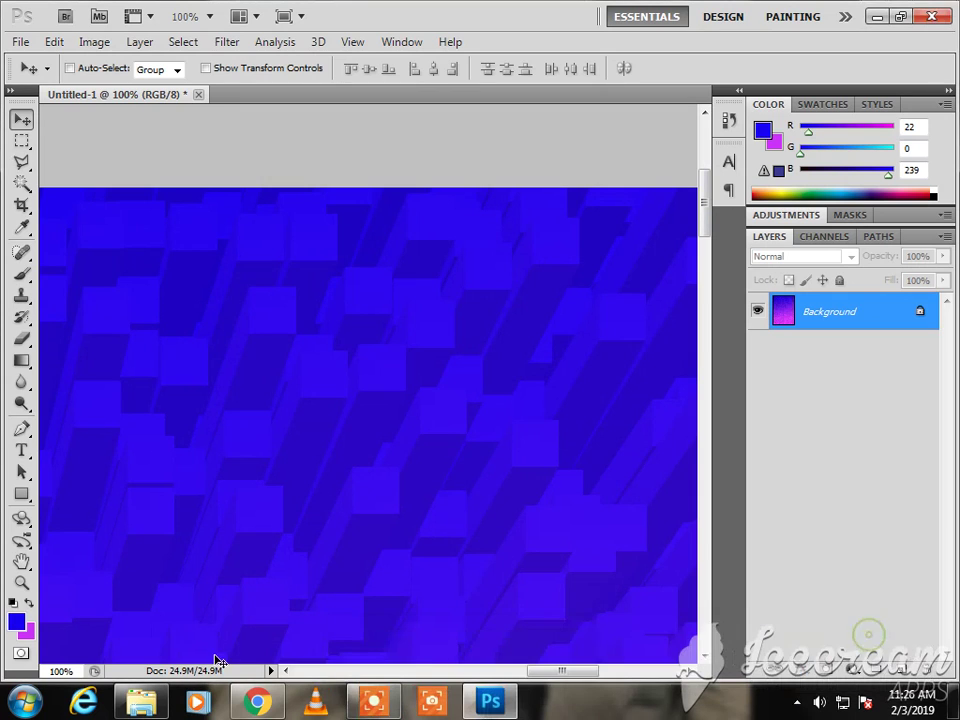
key(super+r)
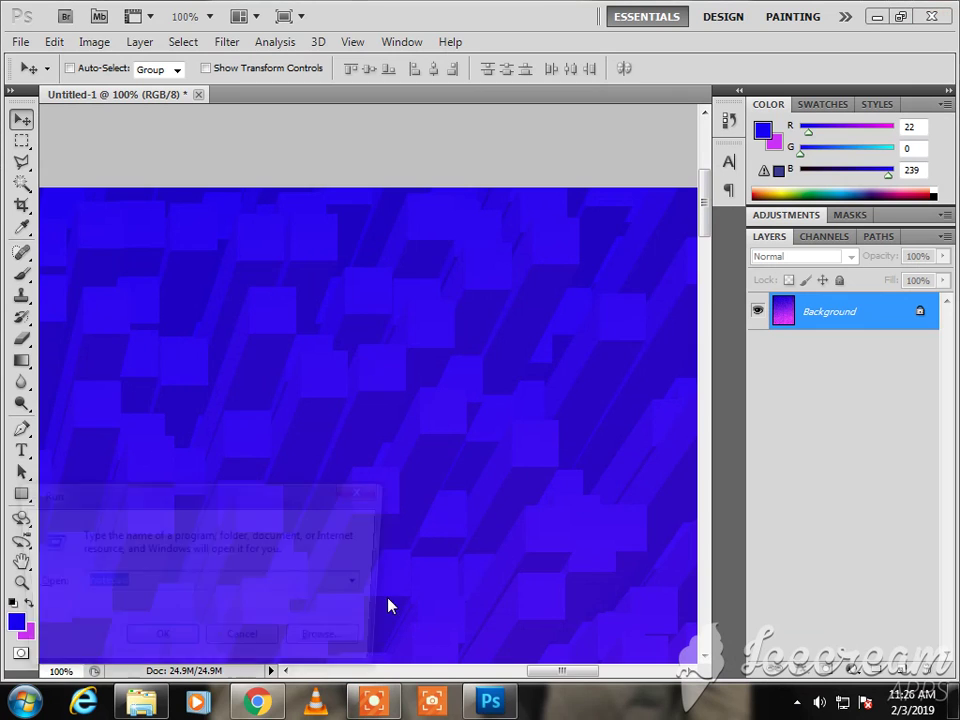
key(Return)
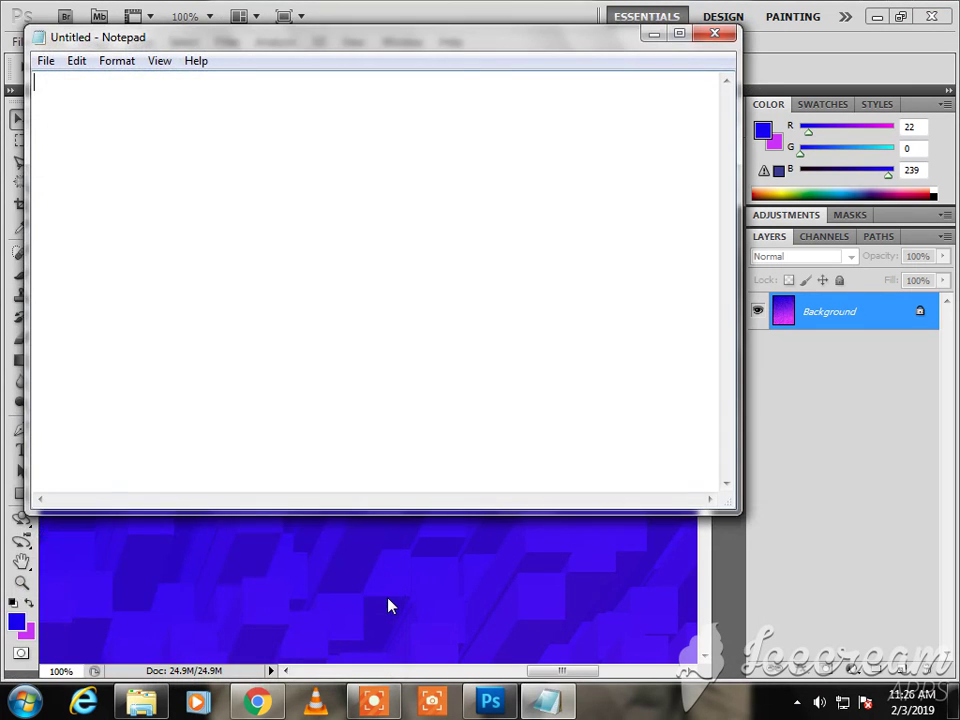
text(Than)
text(k you ;))
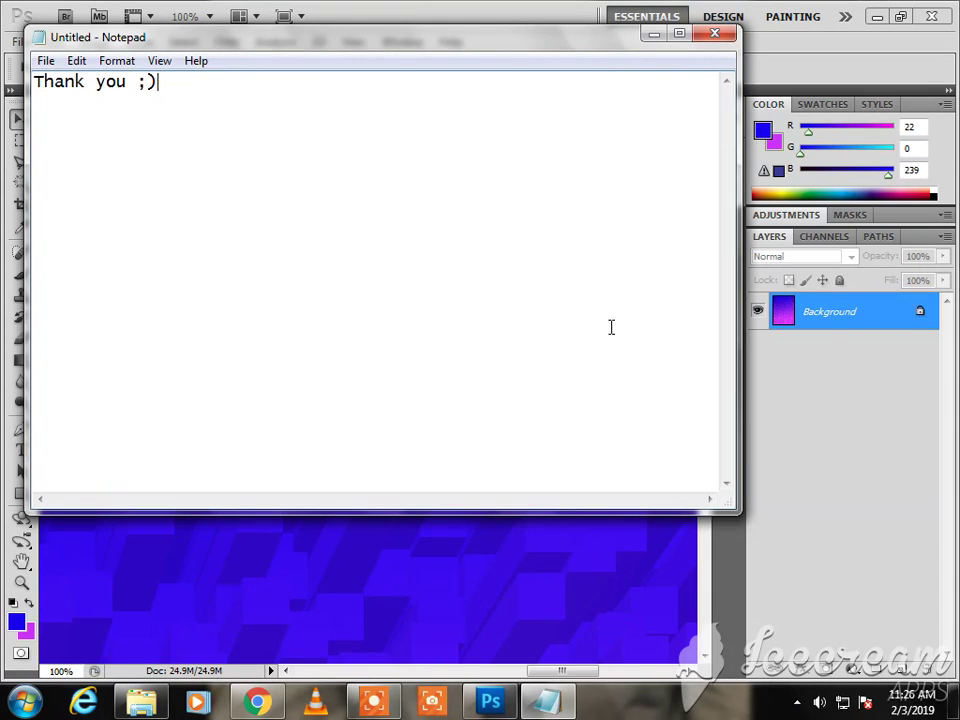
click(712, 33)
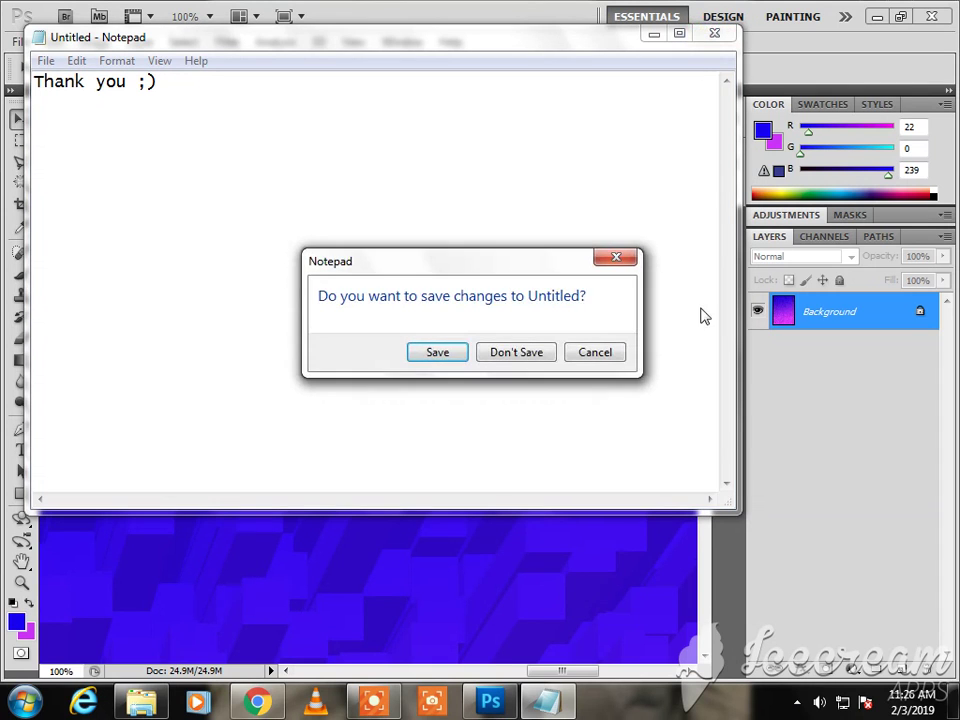
click(490, 353)
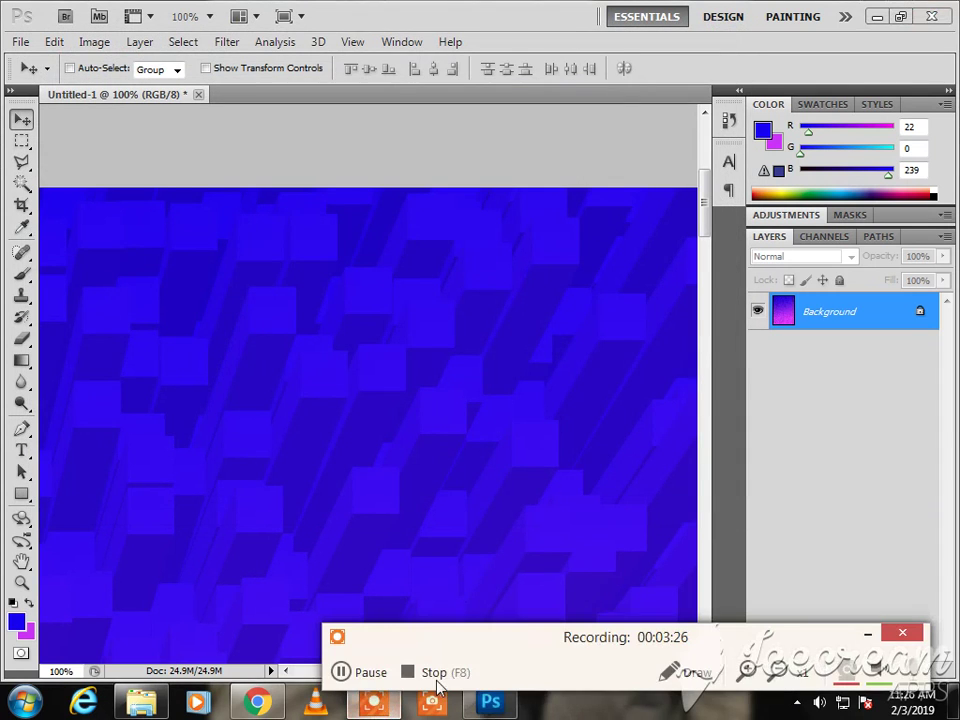